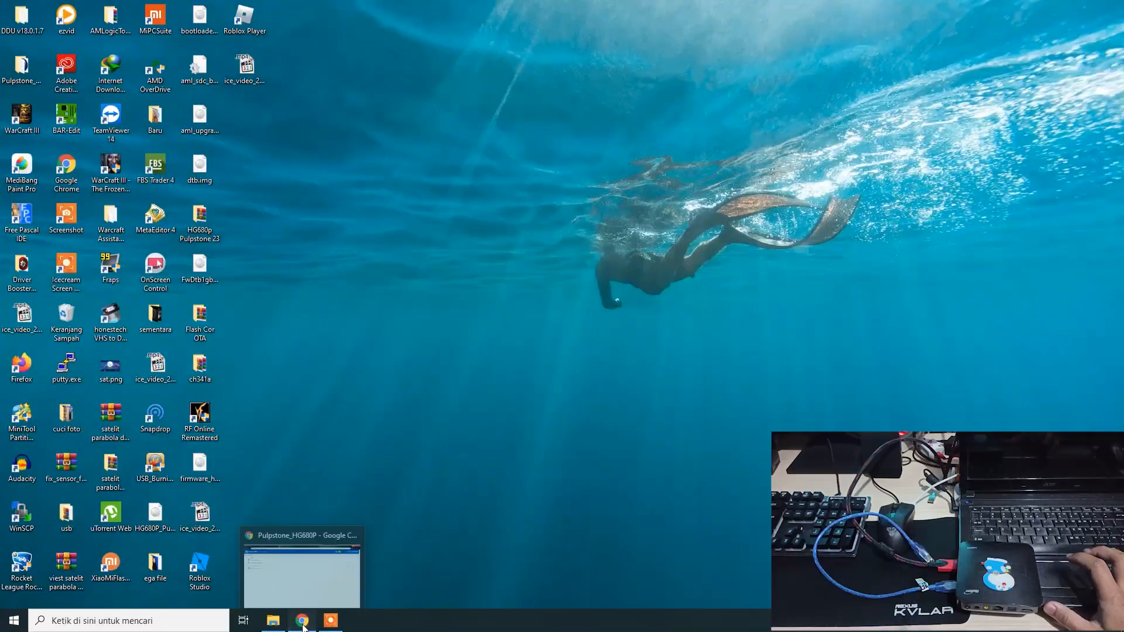
- Open the HG680P_Pulpstone_Android_v2.3.7z download page from the shared Pulpstone_HG680P folder
left_click(339, 620)
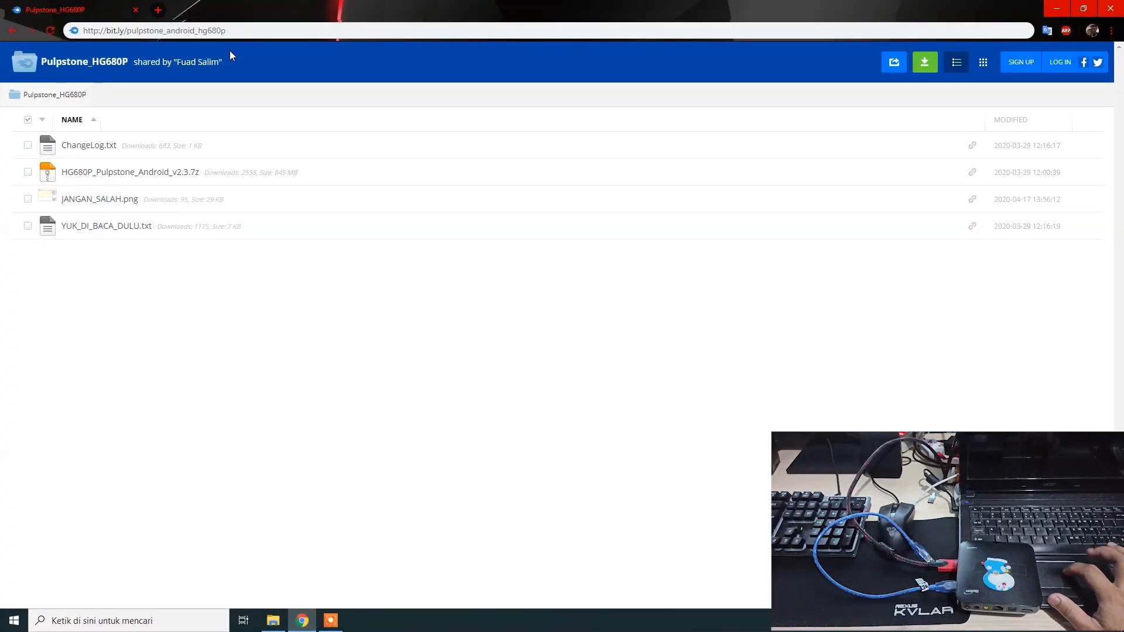
left_click(233, 31)
left_click_drag(233, 31, 200, 31)
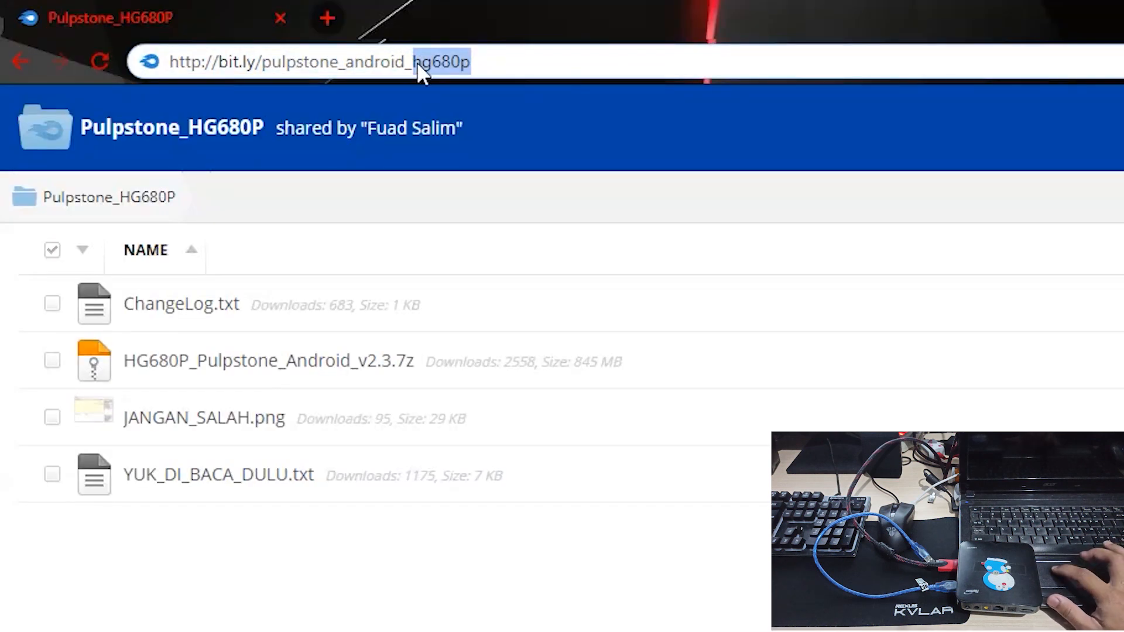
left_click(518, 56)
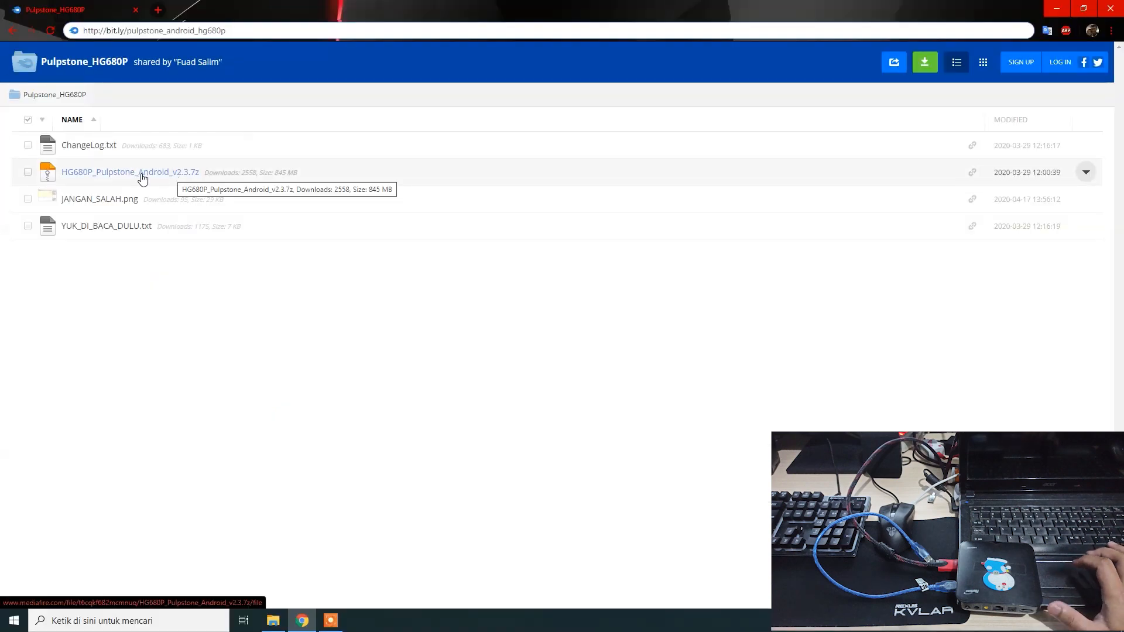
left_click(142, 177)
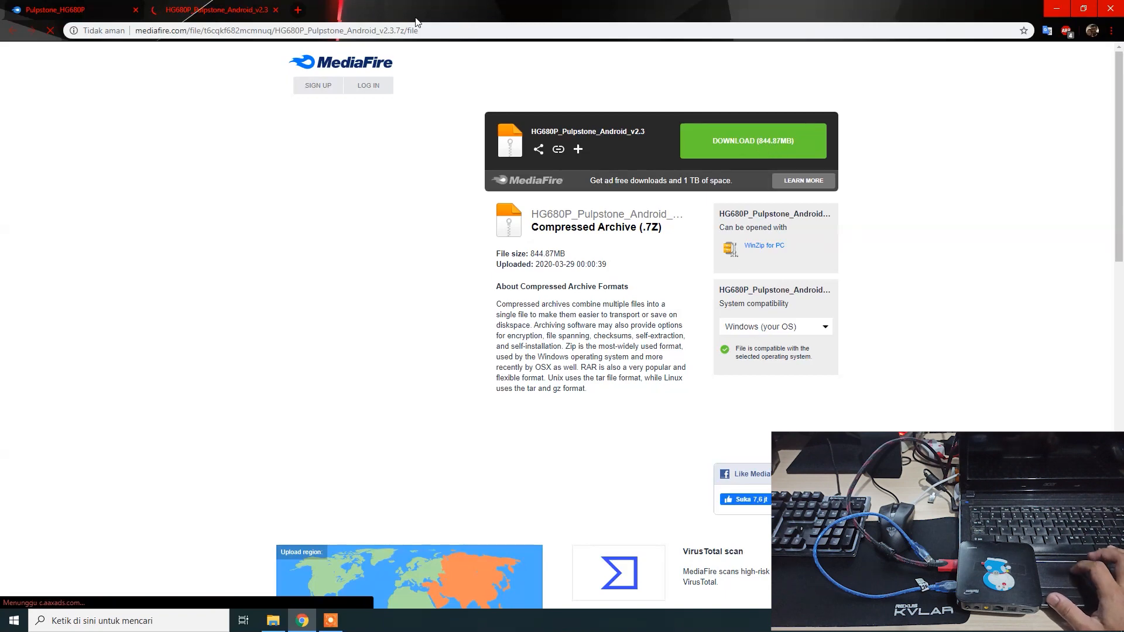
- Open the downloaded archive and extract ubt_setup_v2.0.5.15.exe and HG680P_Pulpstone_Android_v2.3.img into the HG680p Pulpstone 23 folder
left_click(273, 622)
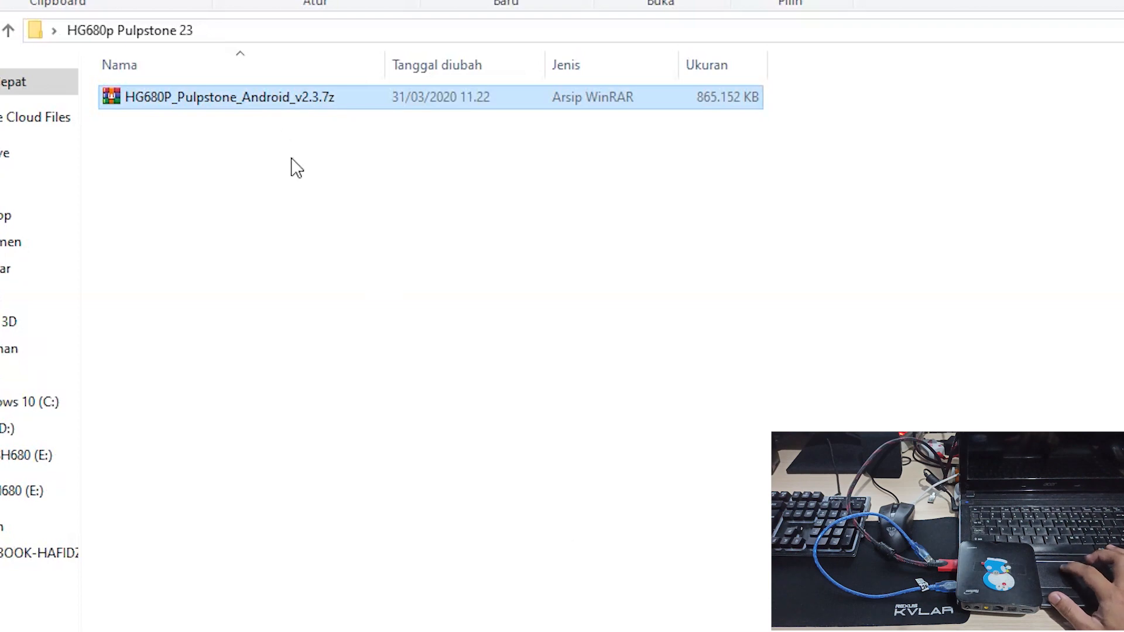
double_click(289, 105)
double_click(649, 225)
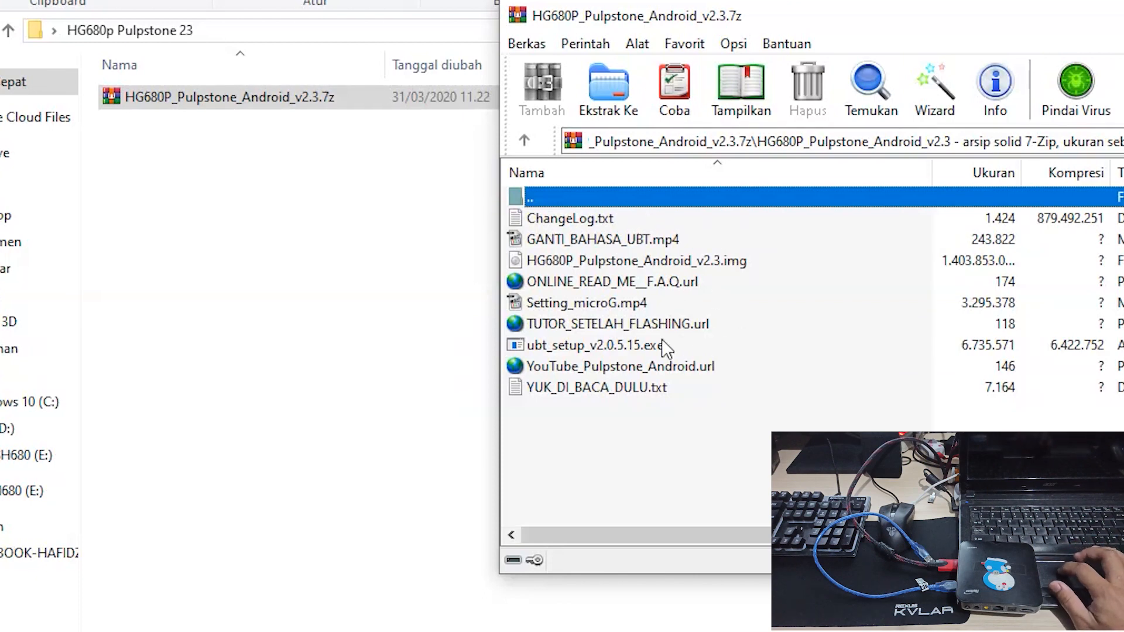
left_click(629, 345)
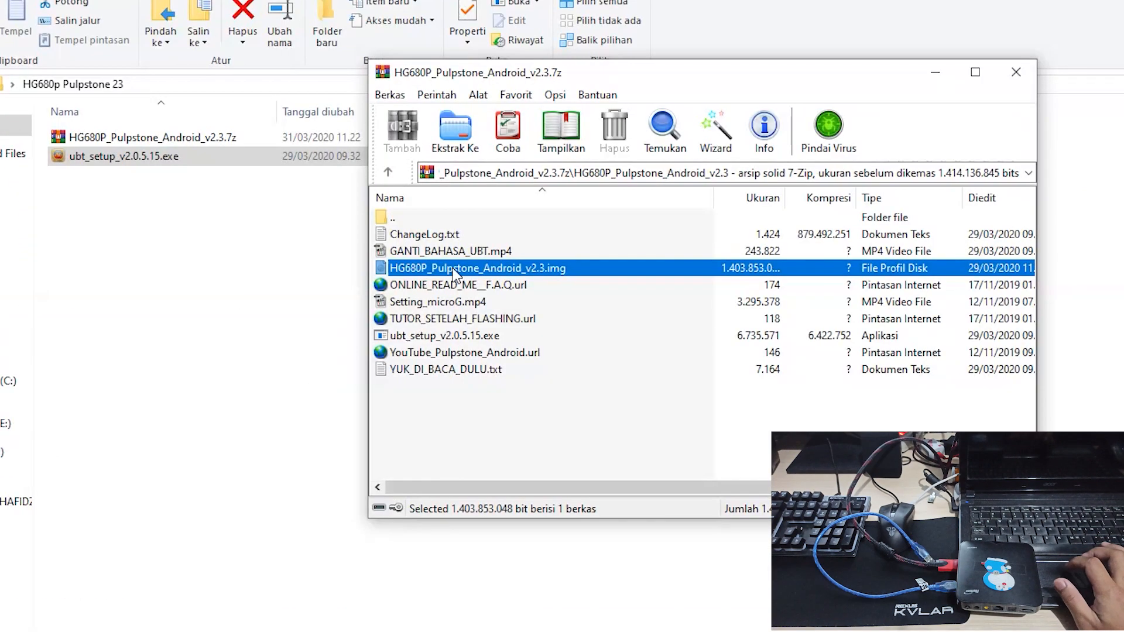
left_click_drag(296, 280, 297, 280)
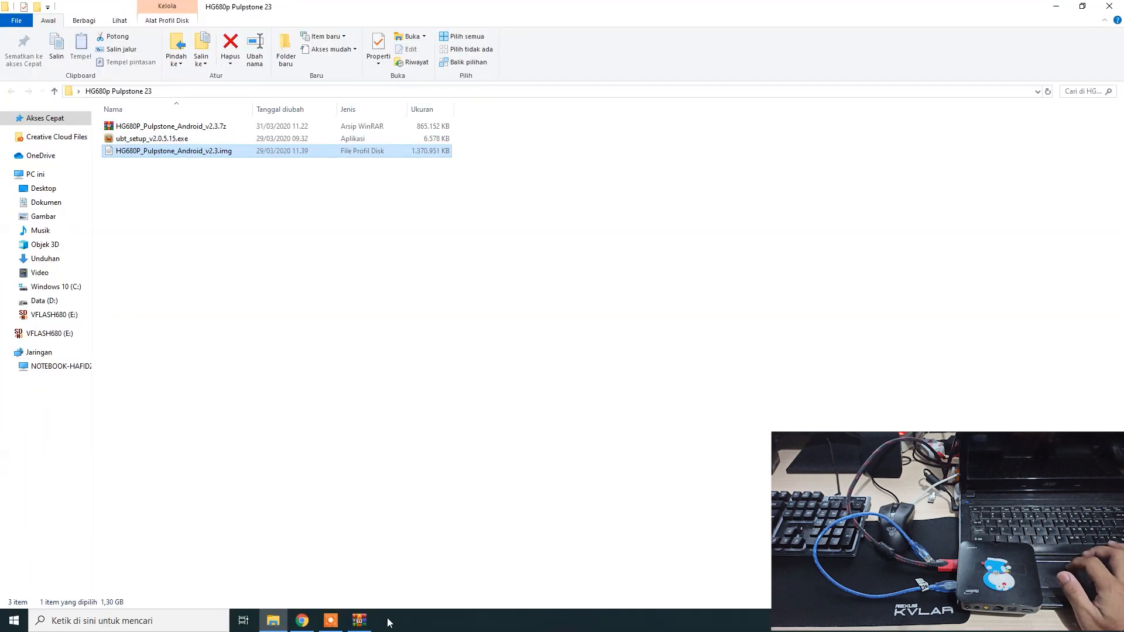
- Read the archive's ChangeLog.txt, then close it and the archive window
left_click(360, 620)
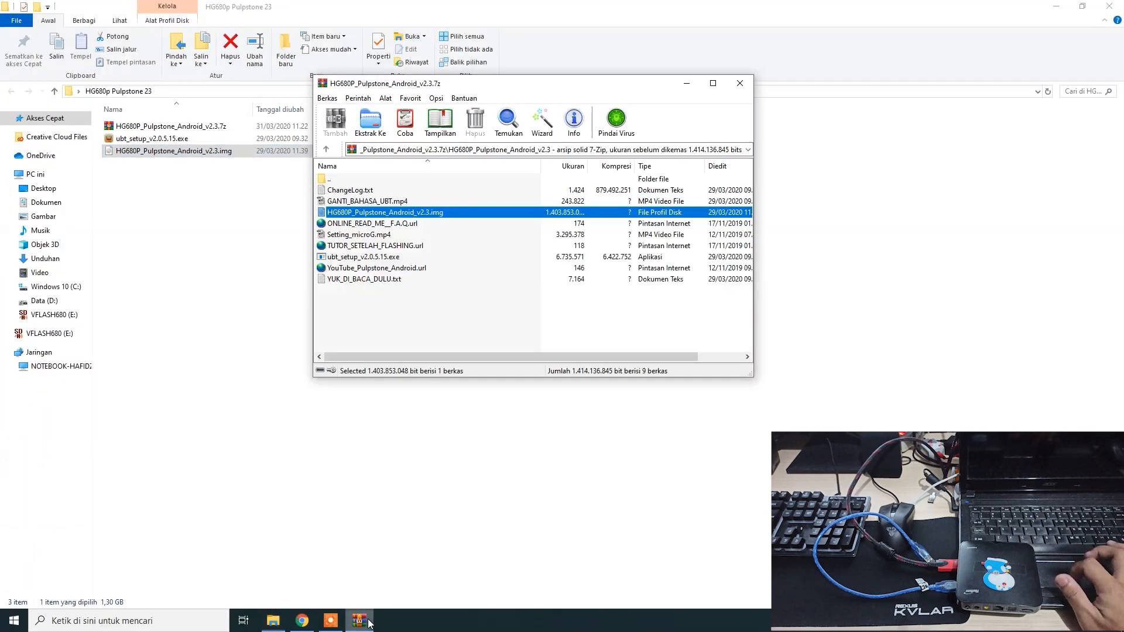
double_click(369, 189)
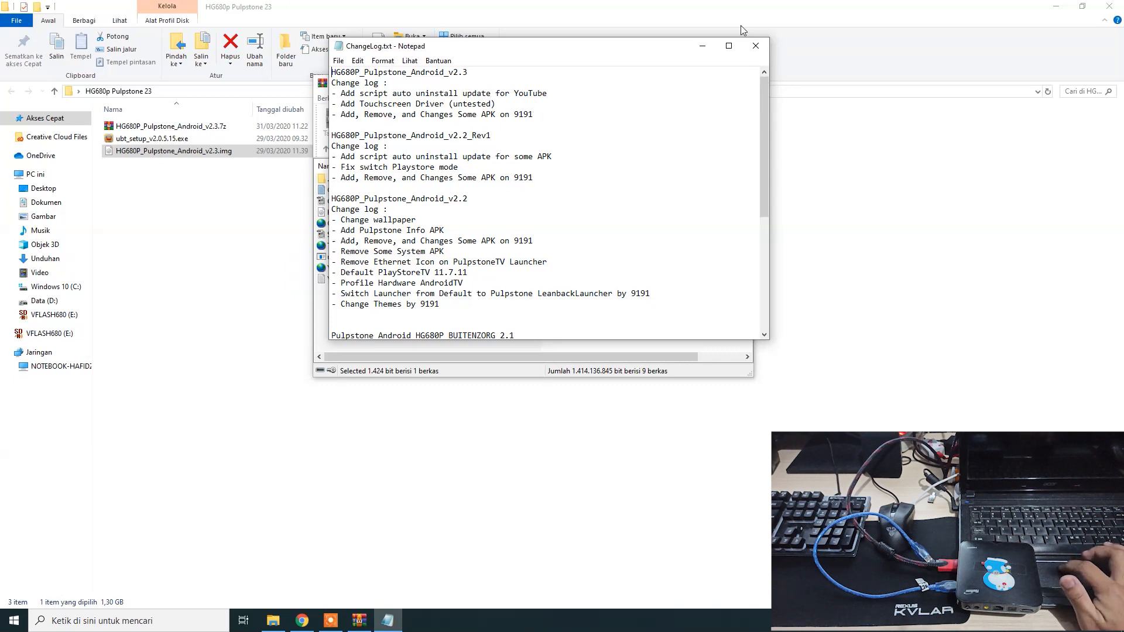
left_click(755, 46)
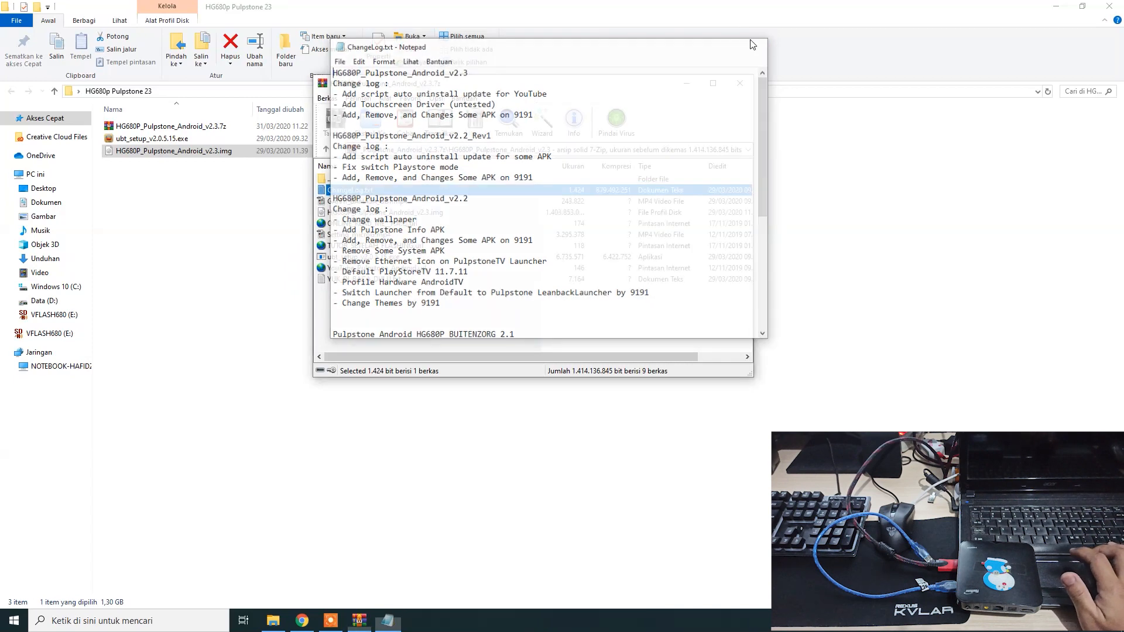
left_click(740, 83)
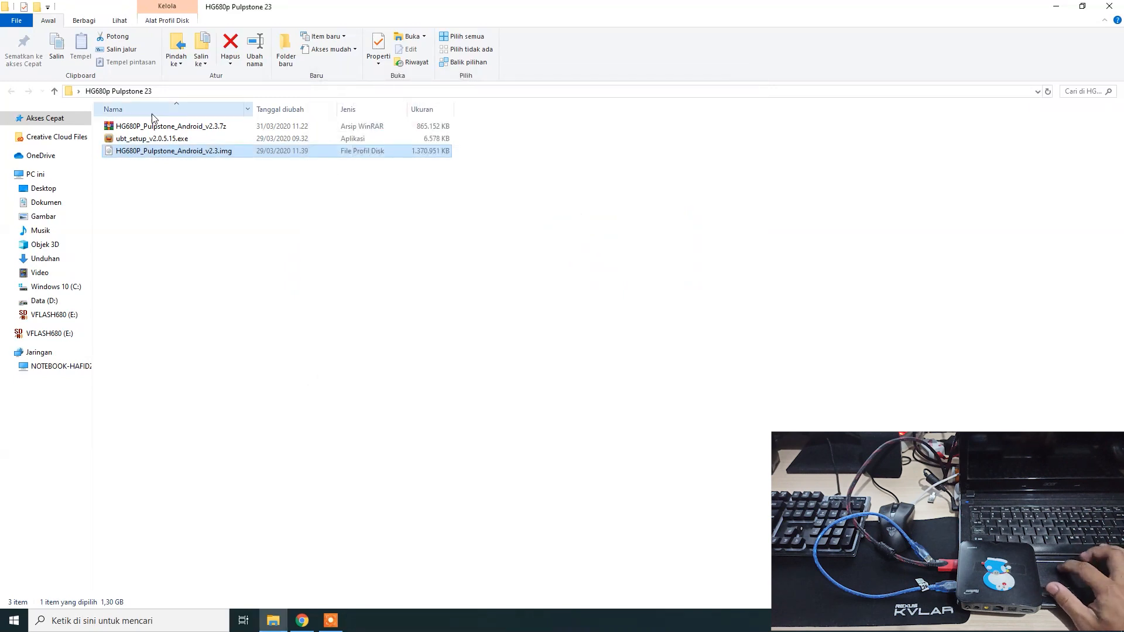
- Run ubt_setup_v2.0.5.15.exe and proceed through the USB_Burning_Tool setup keeping the default folder and desktop icon
double_click(152, 139)
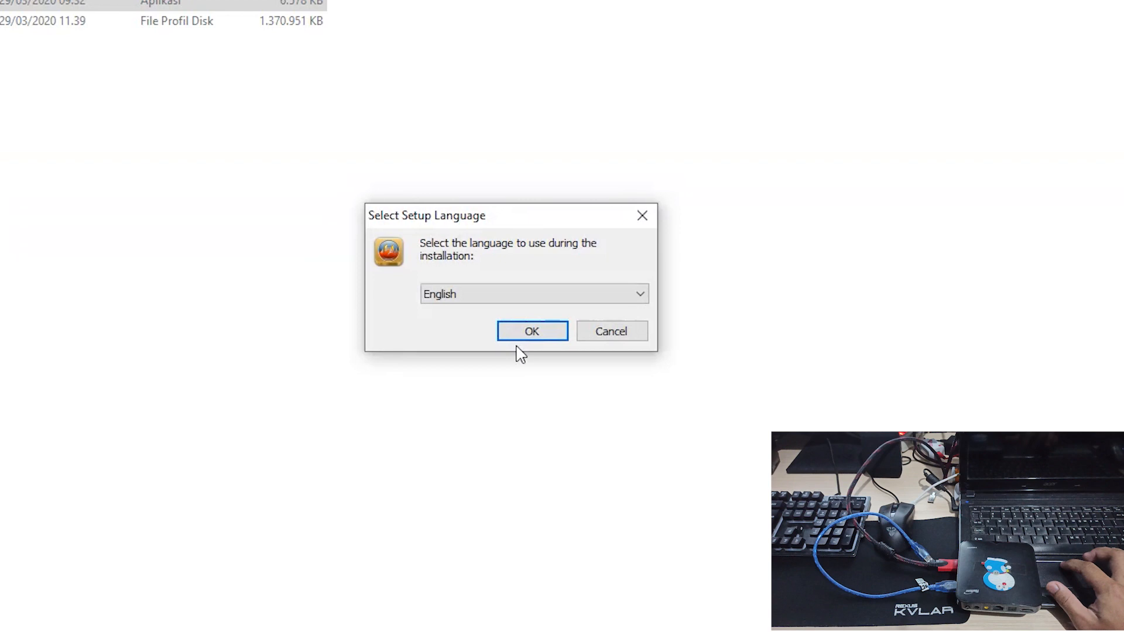
left_click(519, 329)
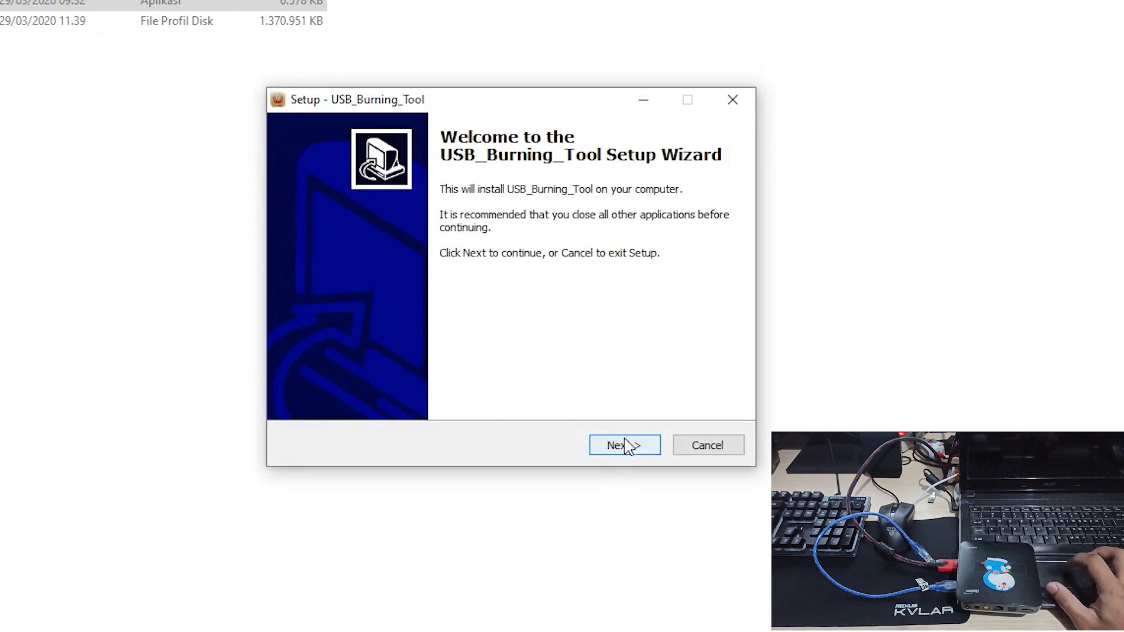
left_click(625, 445)
left_click(624, 445)
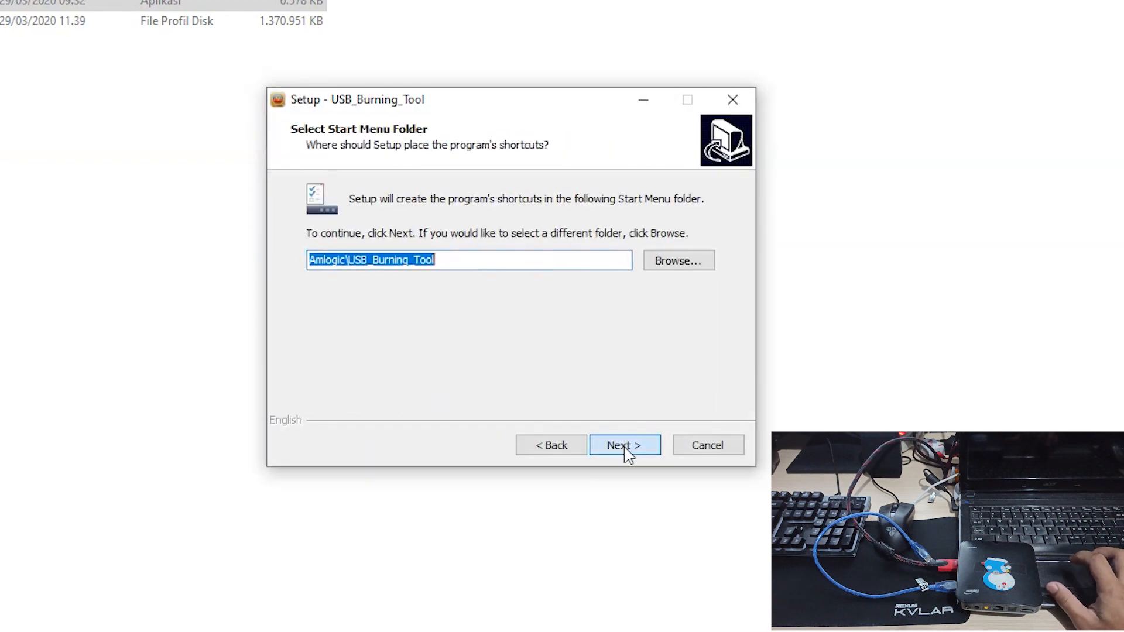
left_click(625, 445)
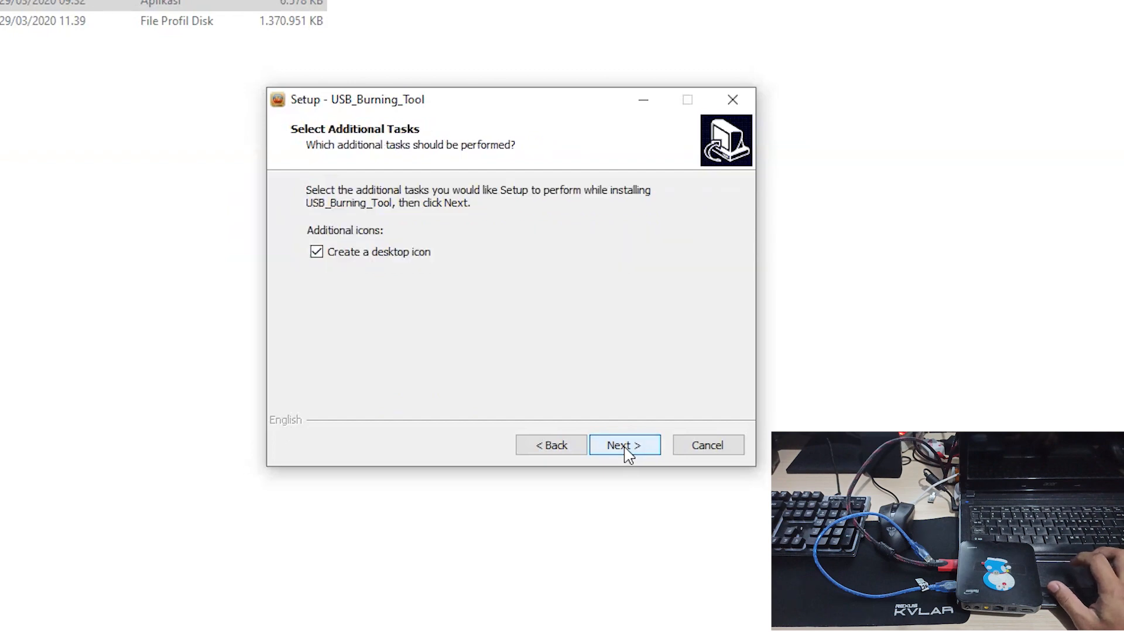
left_click(624, 445)
left_click(625, 446)
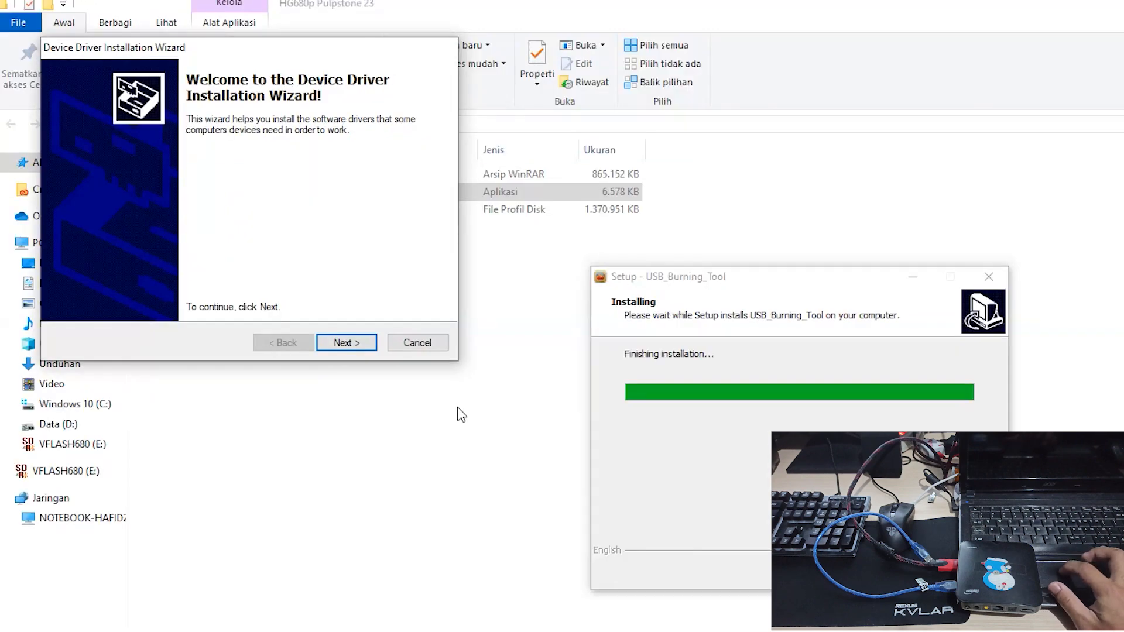
- Install the device drivers and finish the USB_Burning_Tool setup
left_click(349, 343)
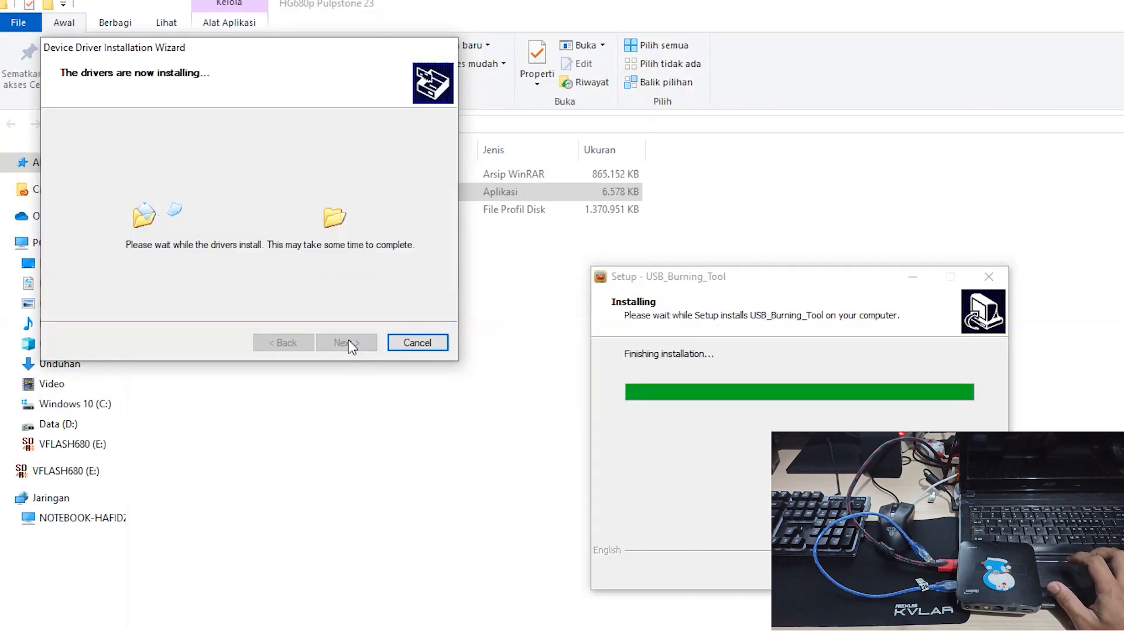
left_click(347, 343)
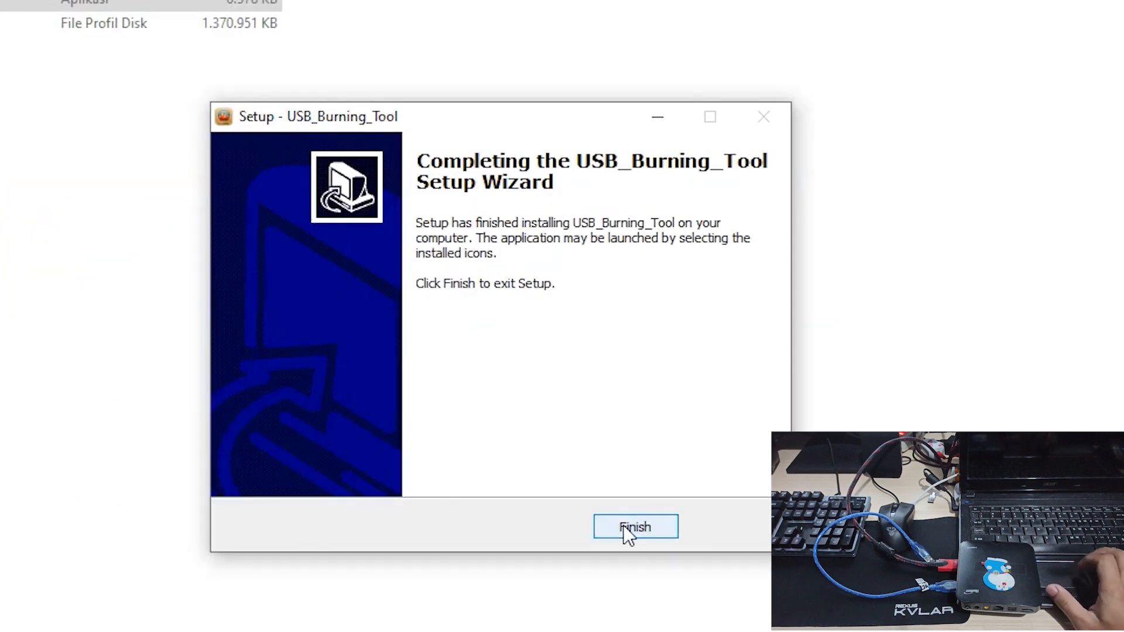
left_click(623, 527)
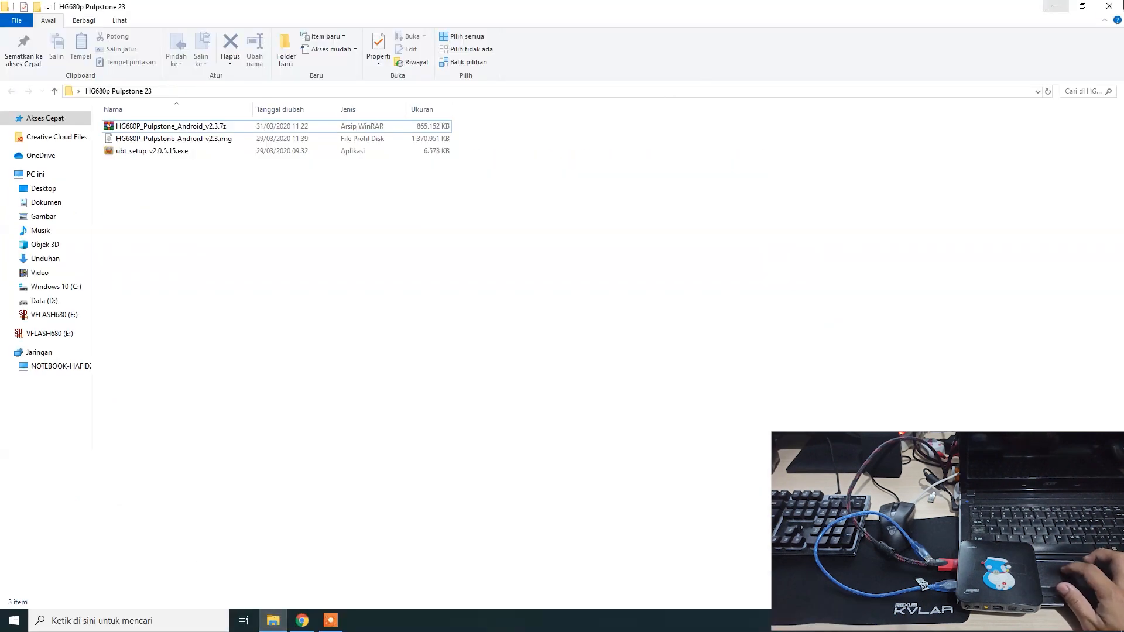
- Launch USB_Burning_Tool from the desktop and switch its interface language to English
left_click(1063, 6)
left_click(39, 75)
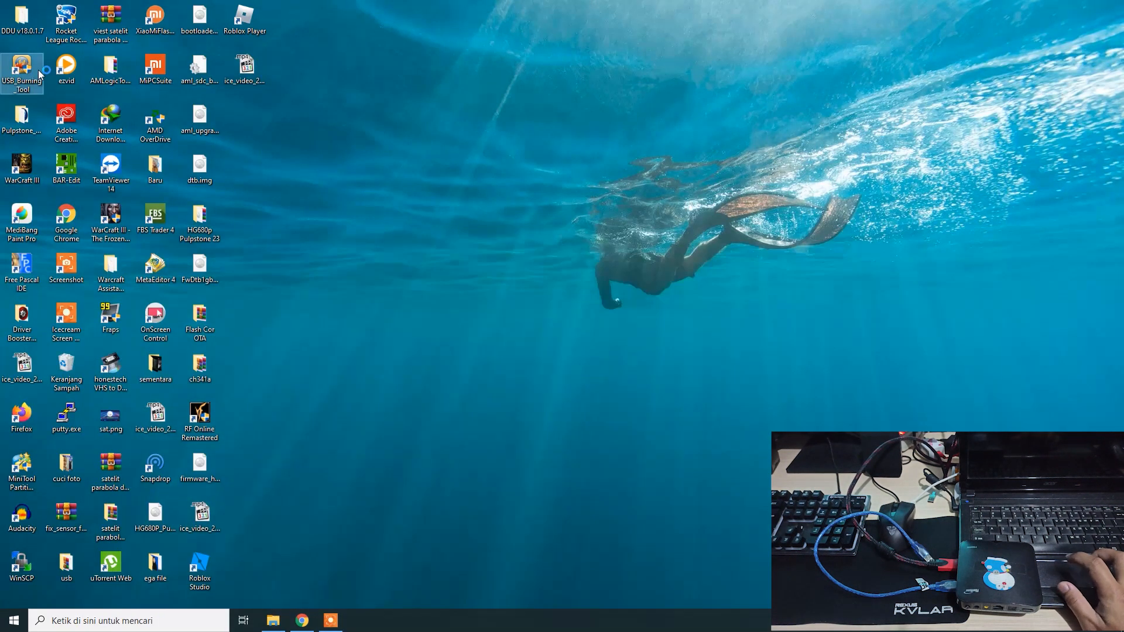
double_click(39, 75)
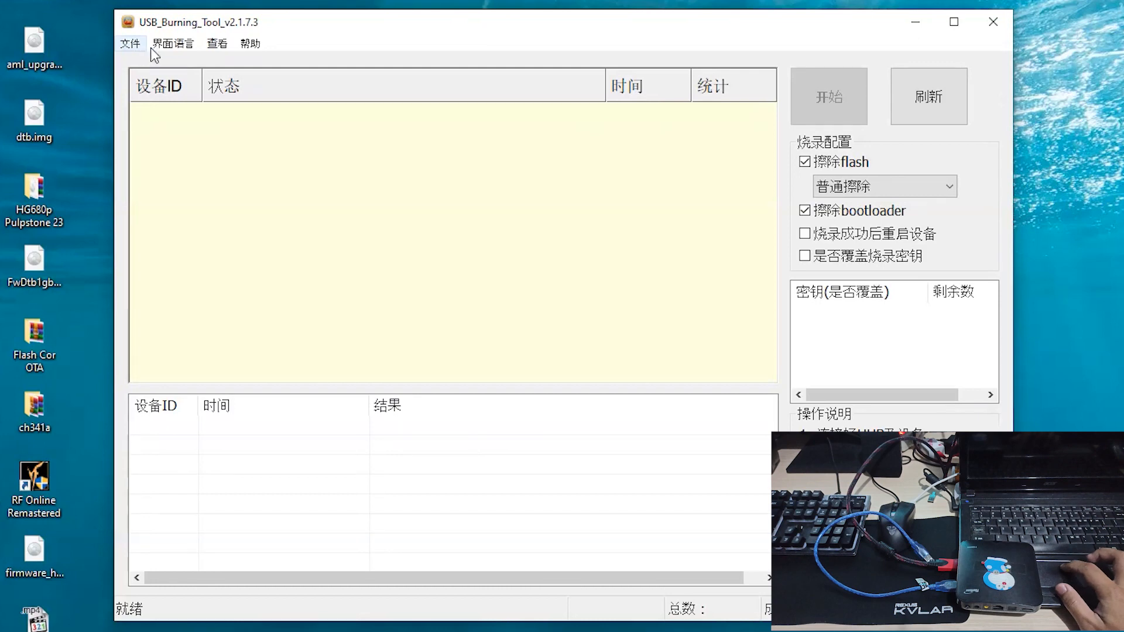
left_click(162, 50)
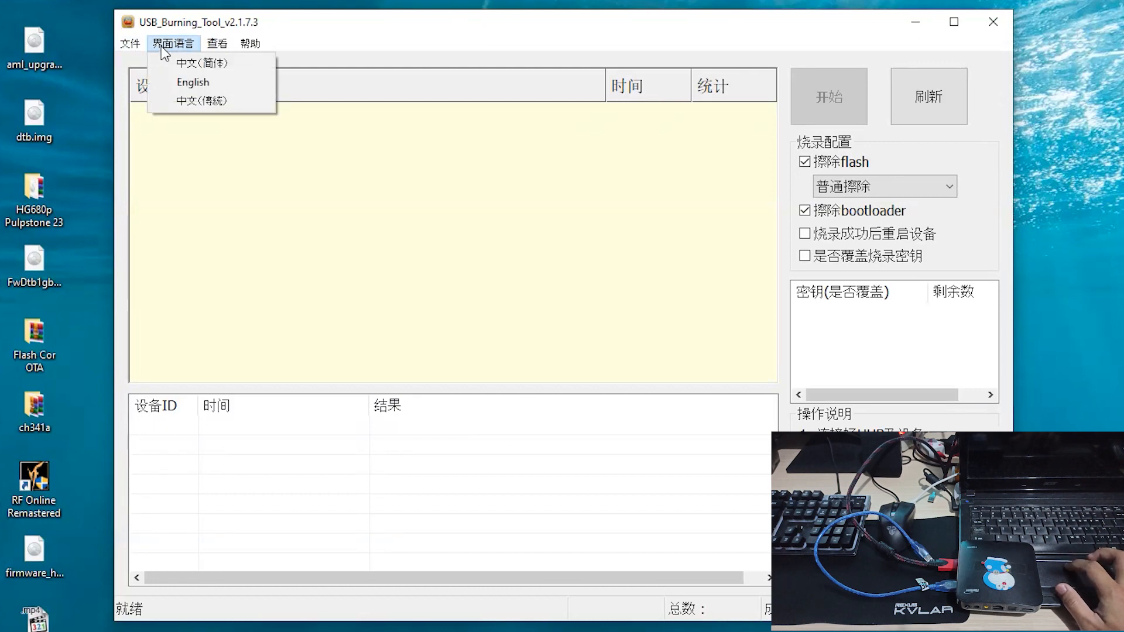
left_click(191, 77)
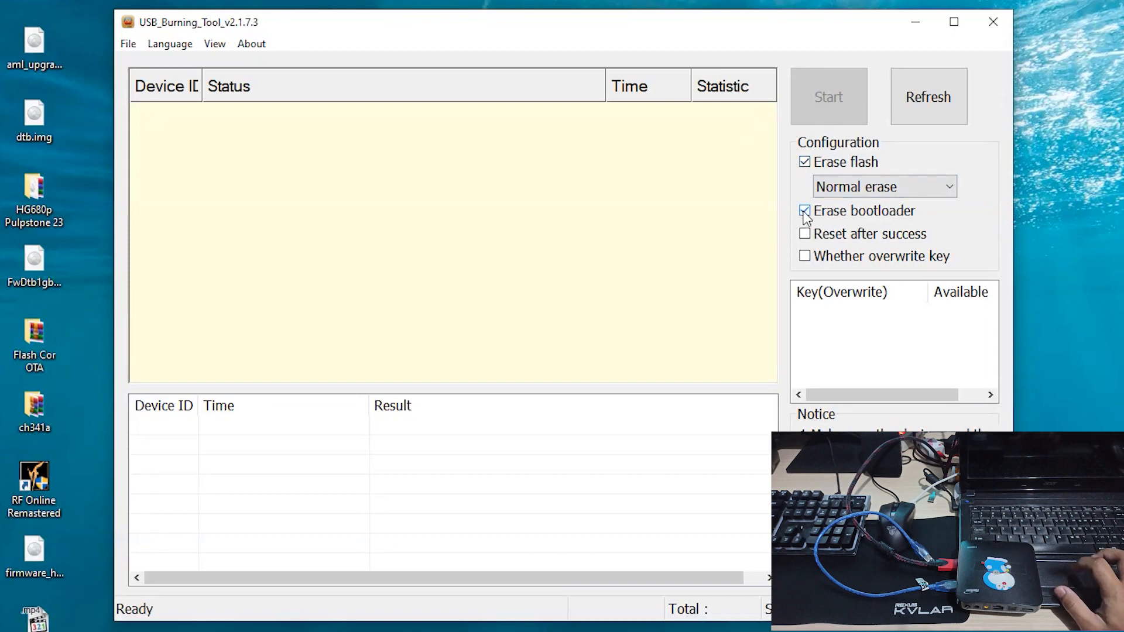
- Import the HG680P_Pulpstone_Android_v2.3.img burn image from the HG680p Pulpstone 23 folder
left_click(132, 44)
left_click(137, 65)
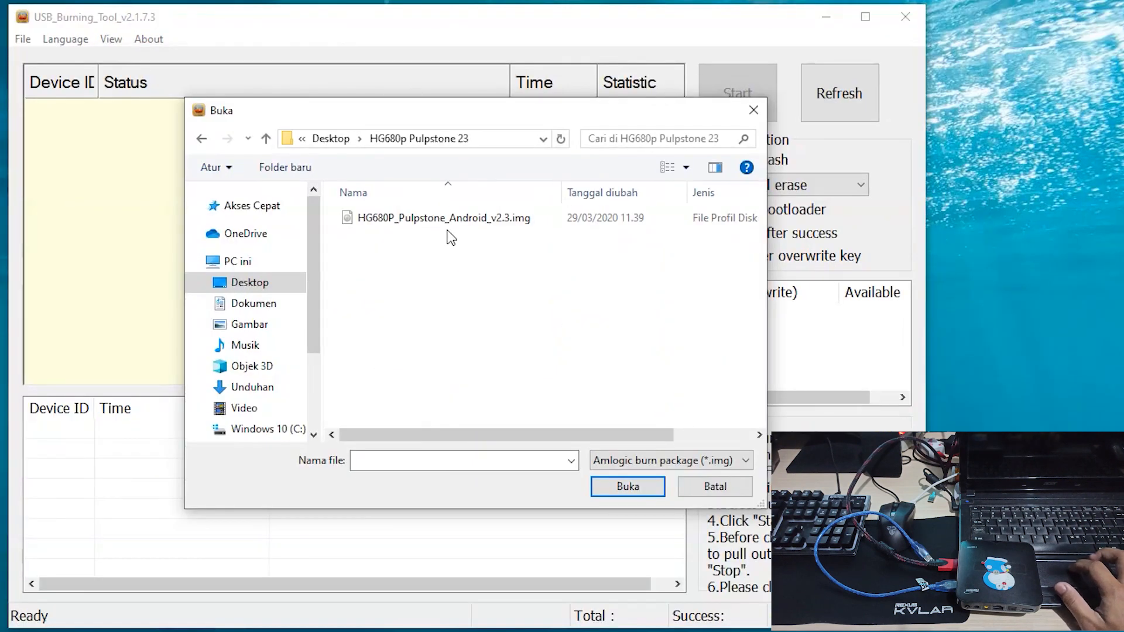
left_click(476, 218)
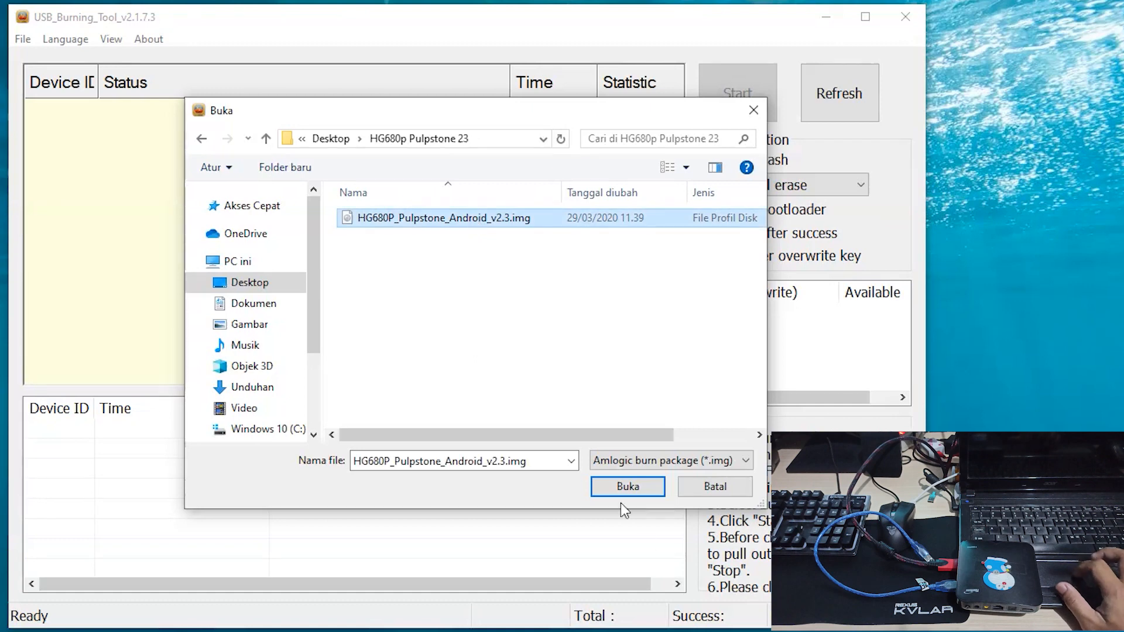
left_click(636, 490)
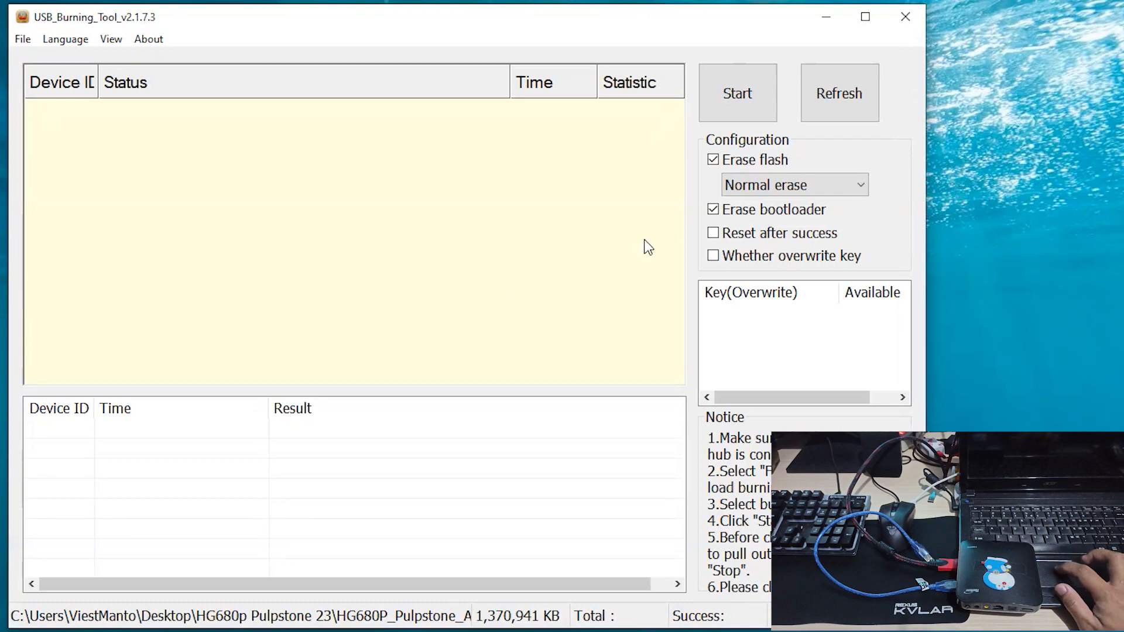
- Uncheck Erase bootloader and keep the erase mode at Normal erase
left_click(713, 211)
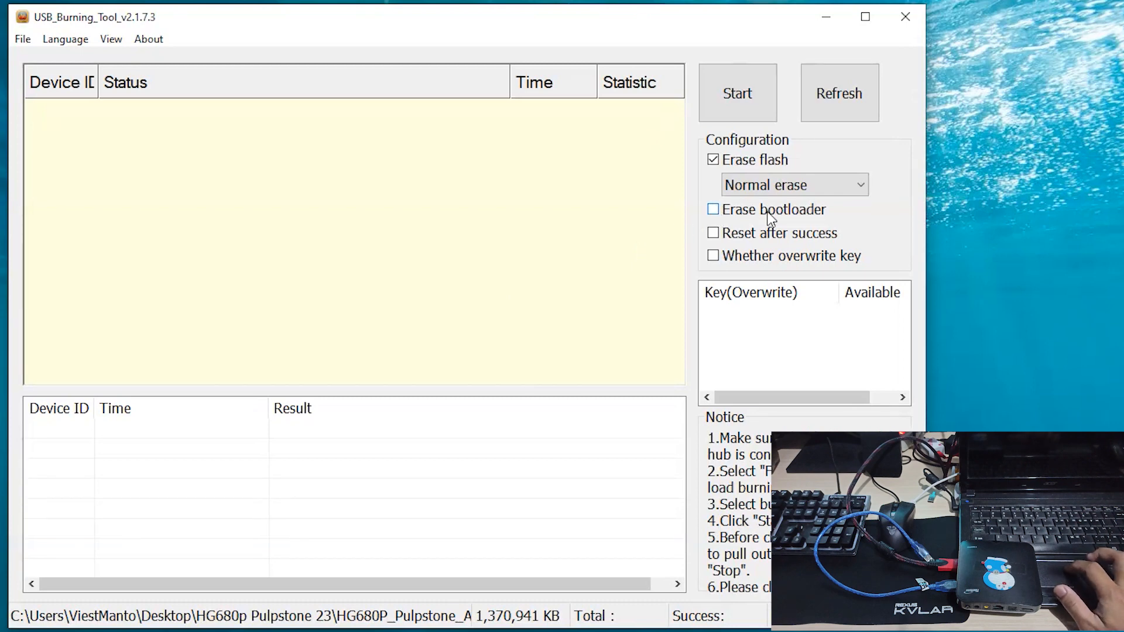
left_click(802, 182)
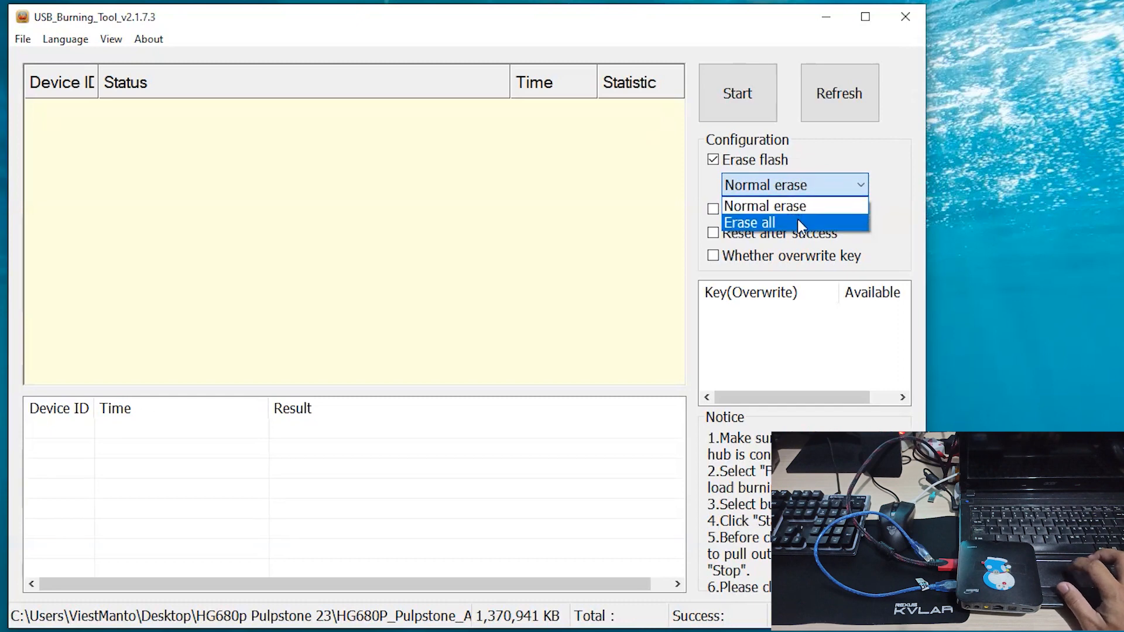
left_click(798, 222)
left_click(803, 186)
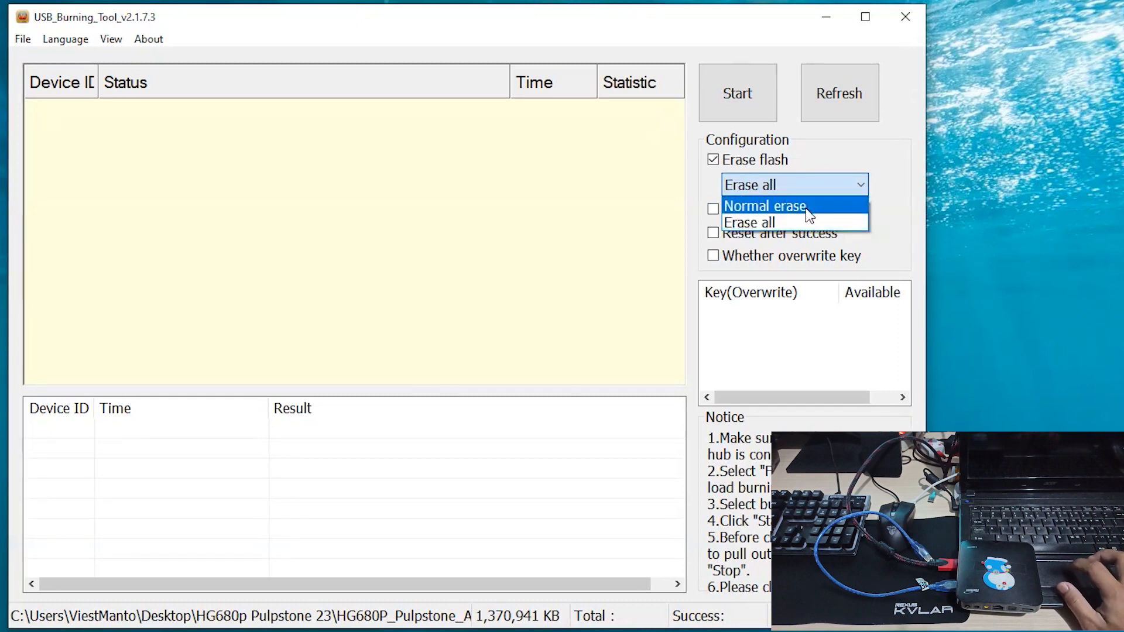
left_click(807, 214)
left_click(791, 183)
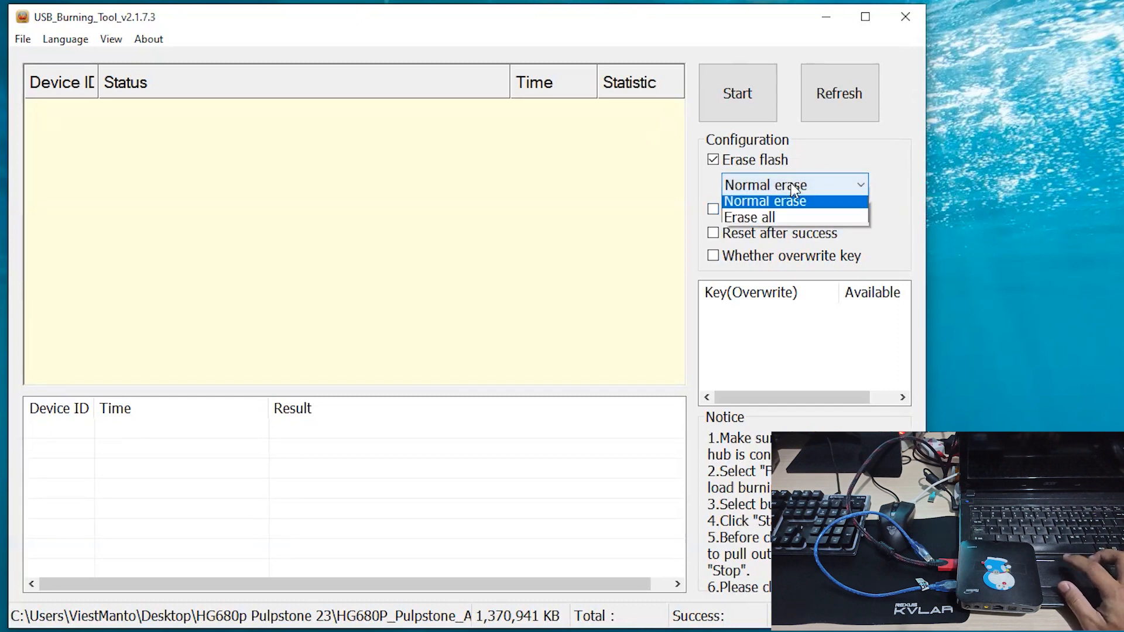
left_click(793, 214)
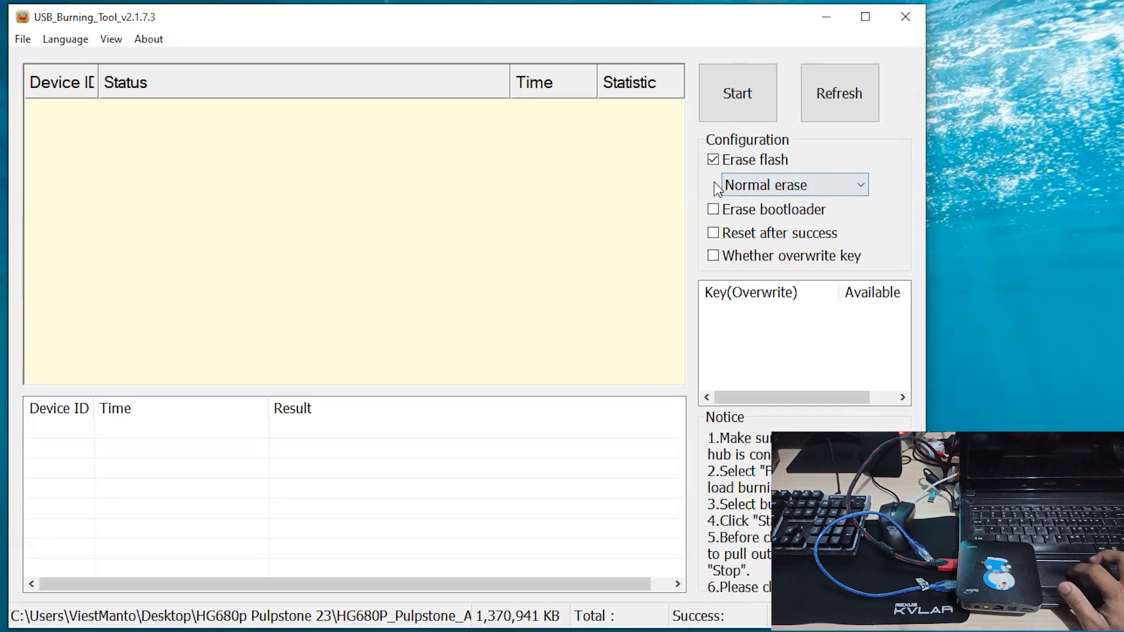
- Start burning the image to the connected box, restart the burn once, and stop after it completes
left_click(732, 100)
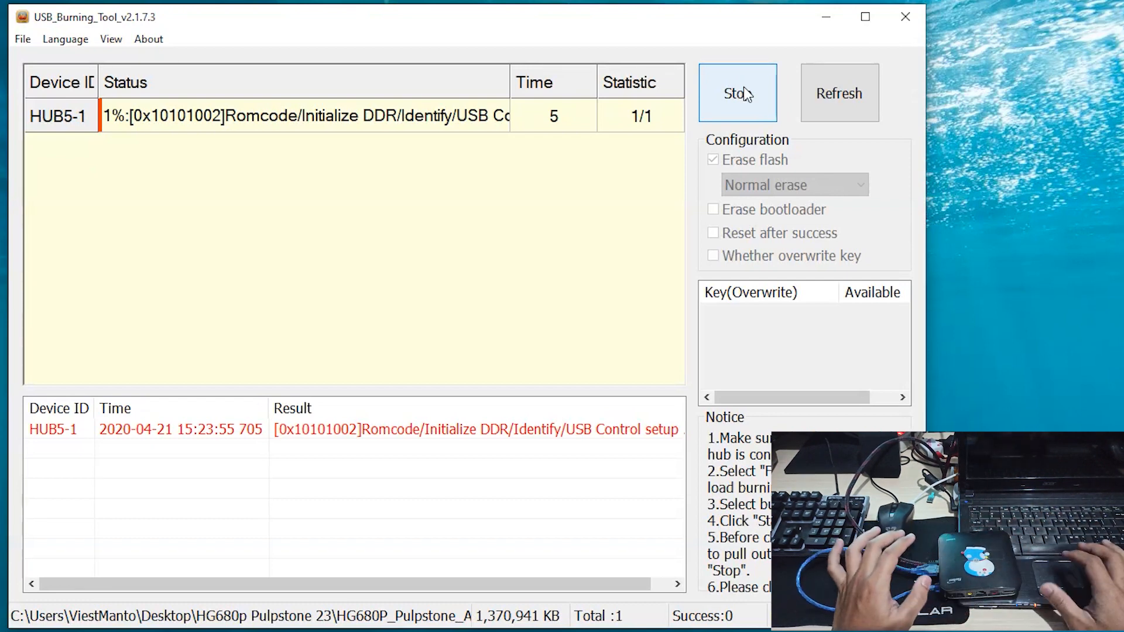
left_click(739, 100)
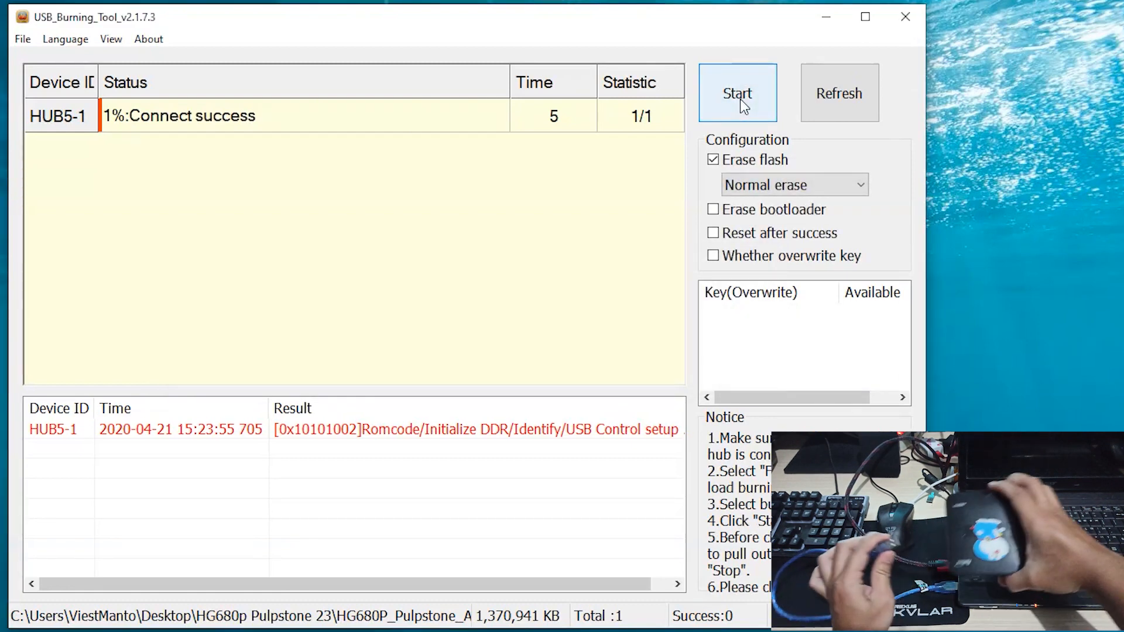
left_click(744, 100)
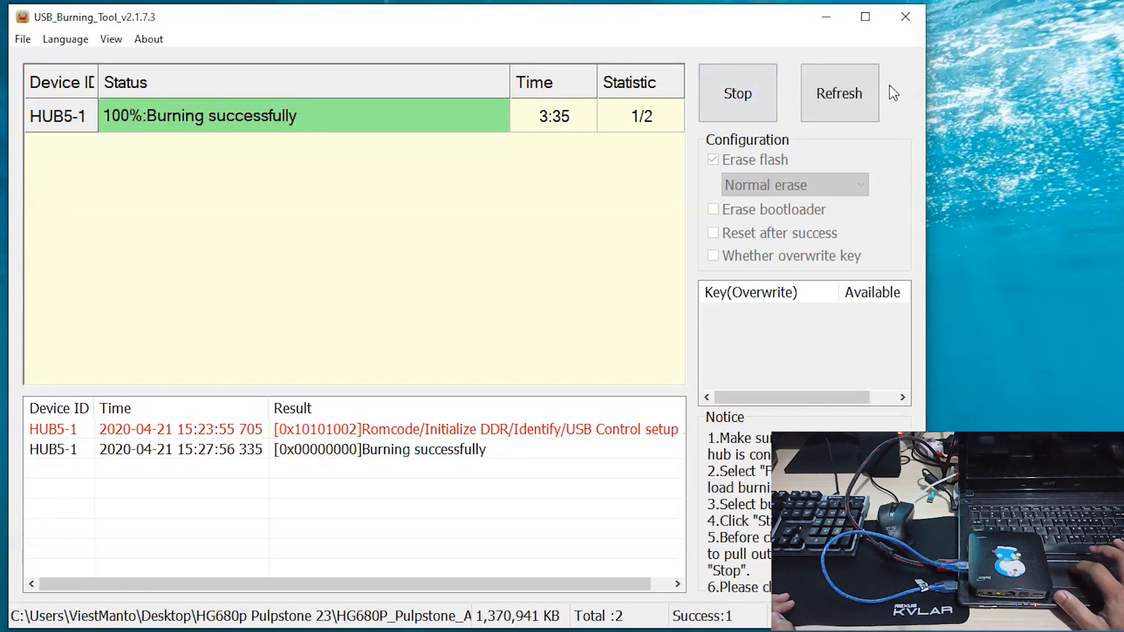
left_click(741, 103)
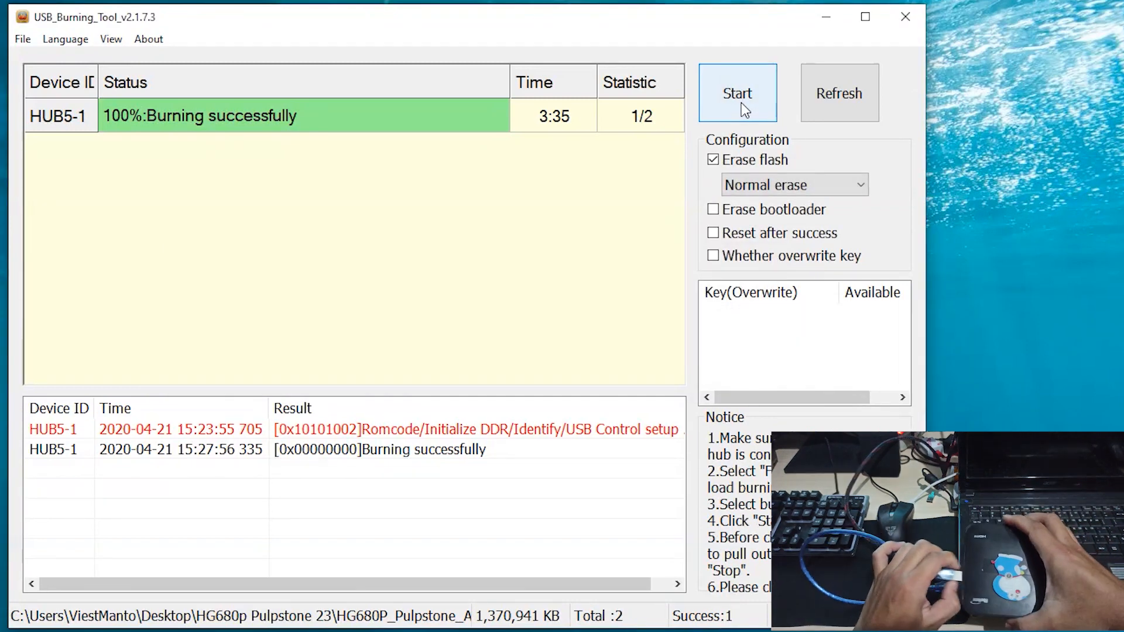